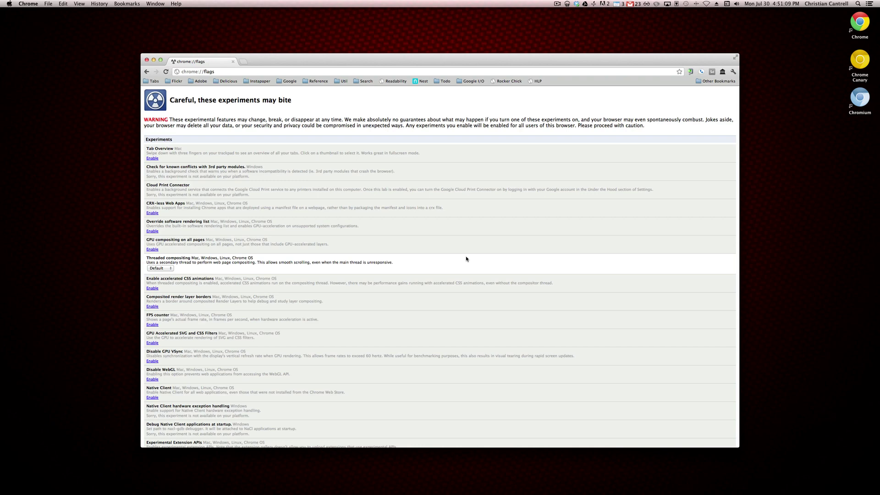
- Scroll through the chrome://flags experiments list
{"action": "scroll", "coordinate": [466, 259], "scroll_direction": "down", "scroll_amount": 5}
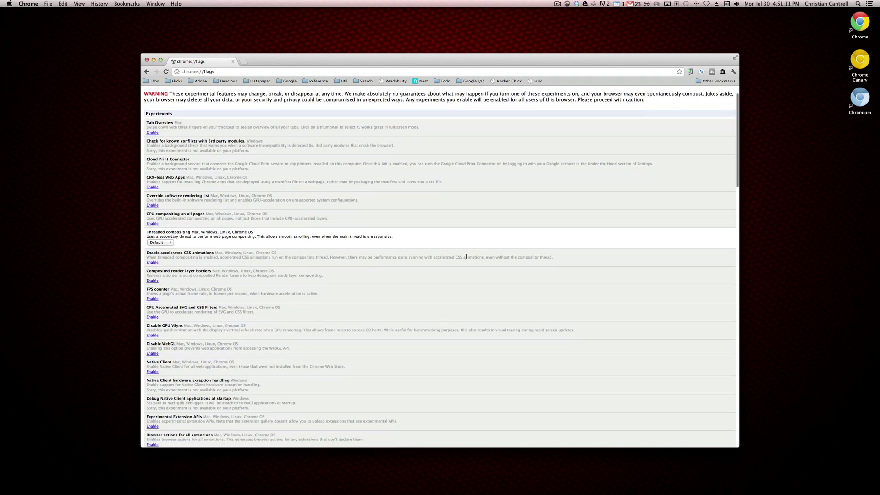
{"action": "scroll", "coordinate": [466, 259], "scroll_direction": "up", "scroll_amount": 5}
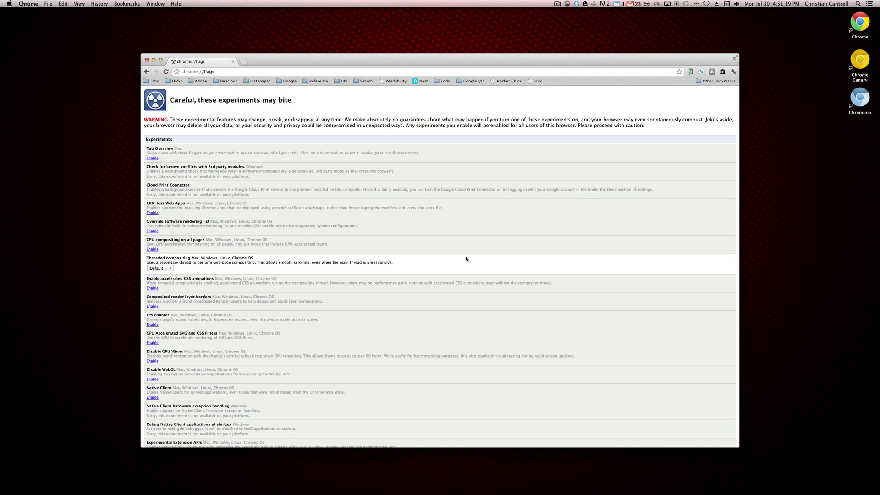
{"action": "scroll", "coordinate": [466, 259], "scroll_direction": "down", "scroll_amount": 3}
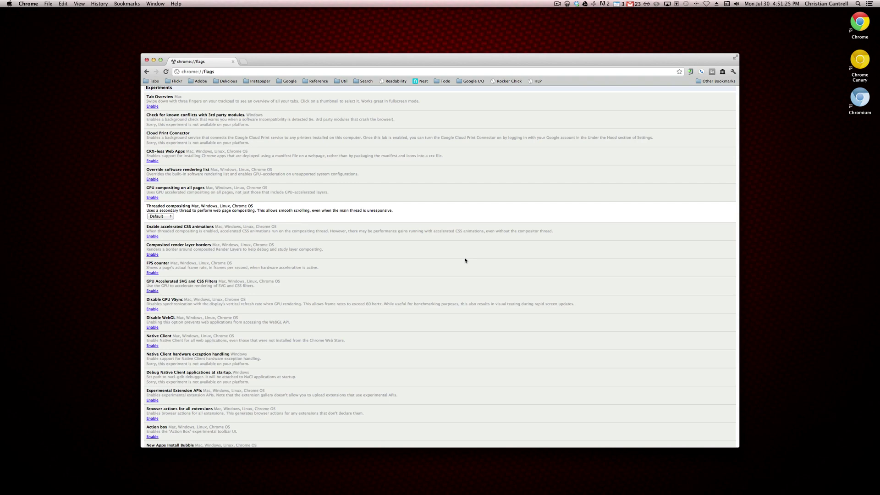
{"action": "scroll", "coordinate": [464, 260], "scroll_direction": "down", "scroll_amount": 2}
{"action": "scroll", "coordinate": [465, 260], "scroll_direction": "up", "scroll_amount": 5}
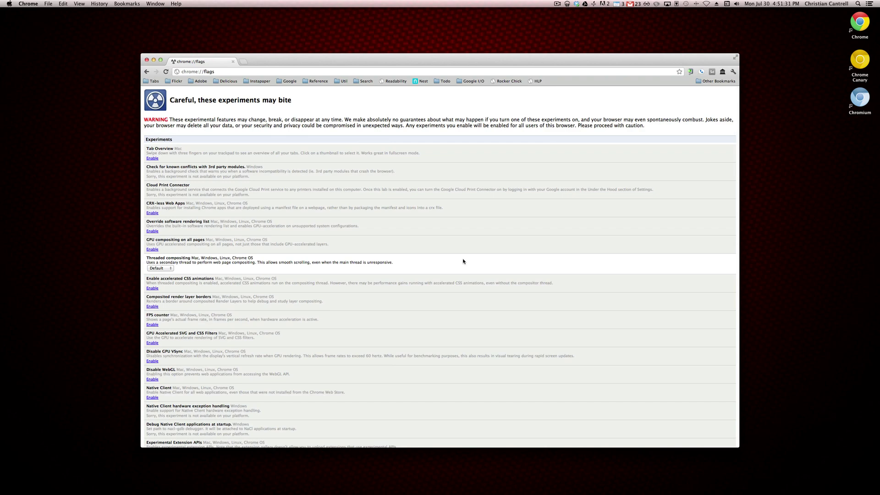
{"action": "scroll", "coordinate": [463, 261], "scroll_direction": "down", "scroll_amount": 2}
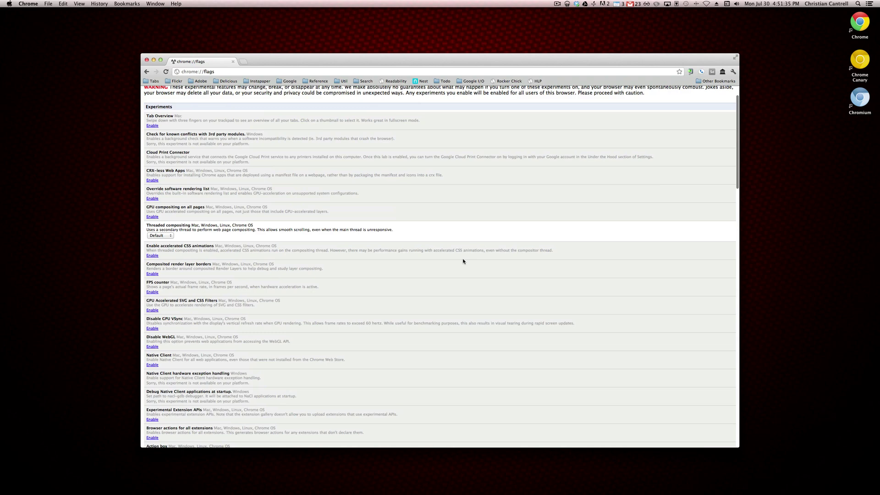
{"action": "scroll", "coordinate": [463, 261], "scroll_direction": "down", "scroll_amount": 3}
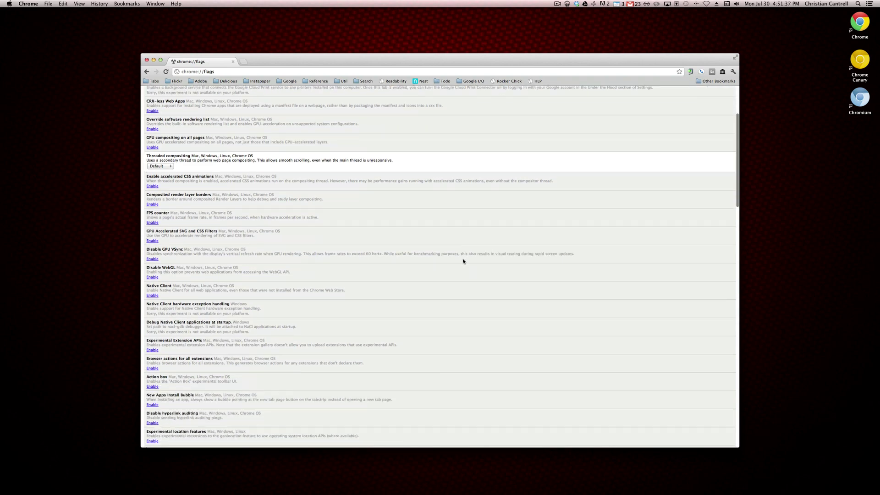
{"action": "scroll", "coordinate": [463, 260], "scroll_direction": "down", "scroll_amount": 2}
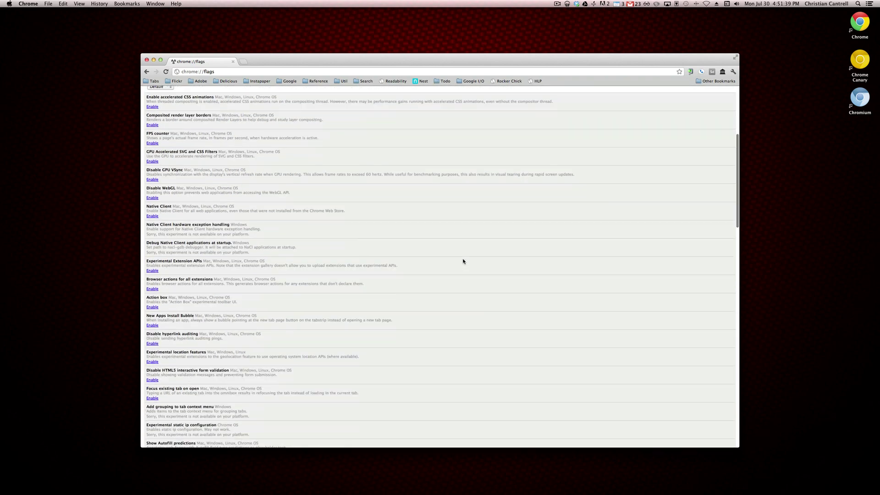
{"action": "scroll", "coordinate": [463, 260], "scroll_direction": "up", "scroll_amount": 10}
- Try the about: address in the omnibox, then revert to chrome://flags
{"action": "left_click", "coordinate": [209, 70]}
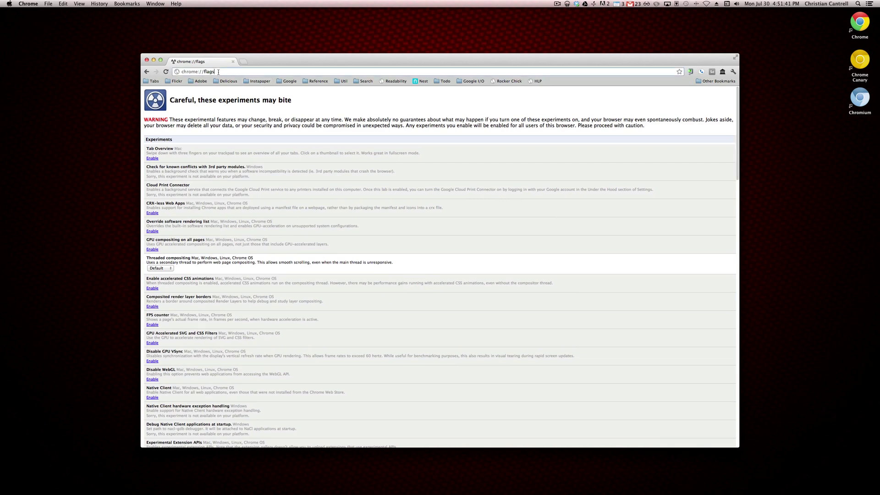
{"action": "left_click", "coordinate": [218, 72]}
{"action": "key", "text": "super+a"}
{"action": "type", "text": "about:/"}
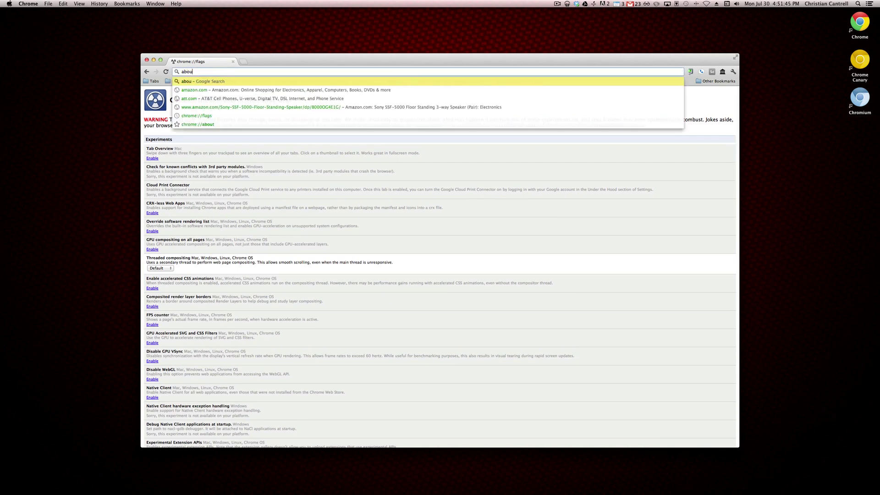
{"action": "key", "text": "BackSpace"}
{"action": "key", "text": "BackSpace"}
{"action": "key", "text": "BackSpace"}
{"action": "key", "text": "BackSpace"}
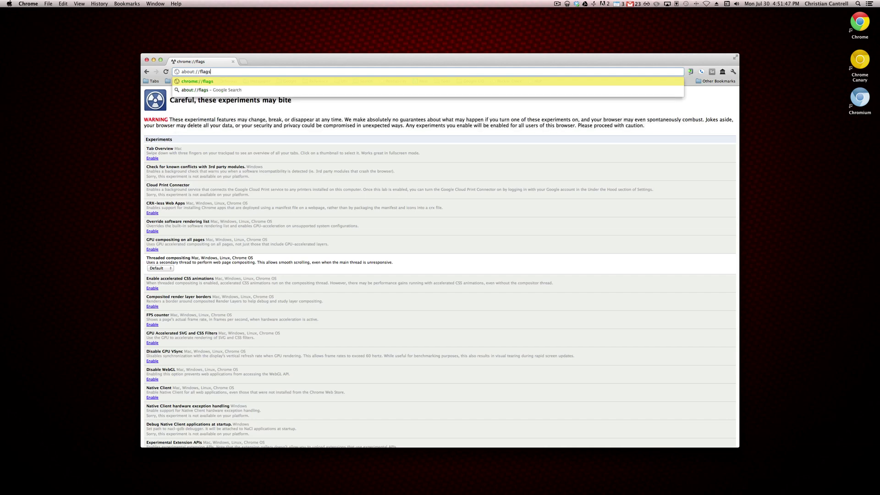
{"action": "key", "text": "Escape"}
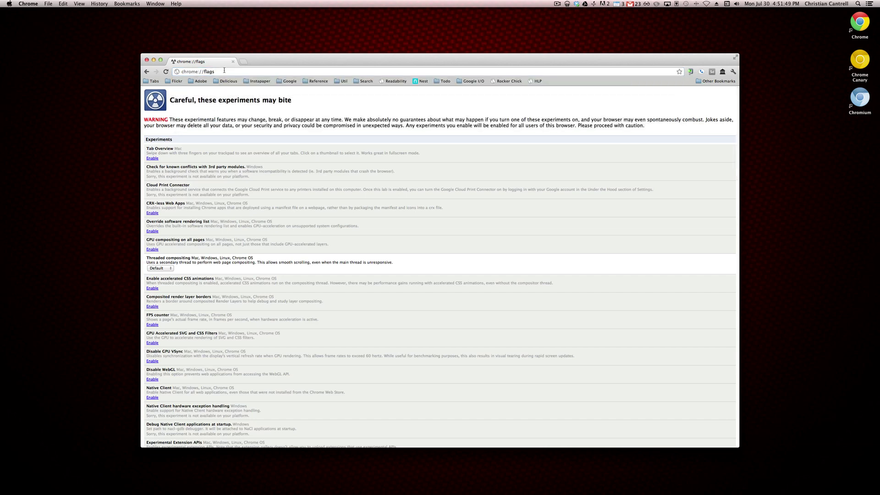
{"action": "left_click", "coordinate": [224, 71]}
{"action": "double_click", "coordinate": [188, 72]}
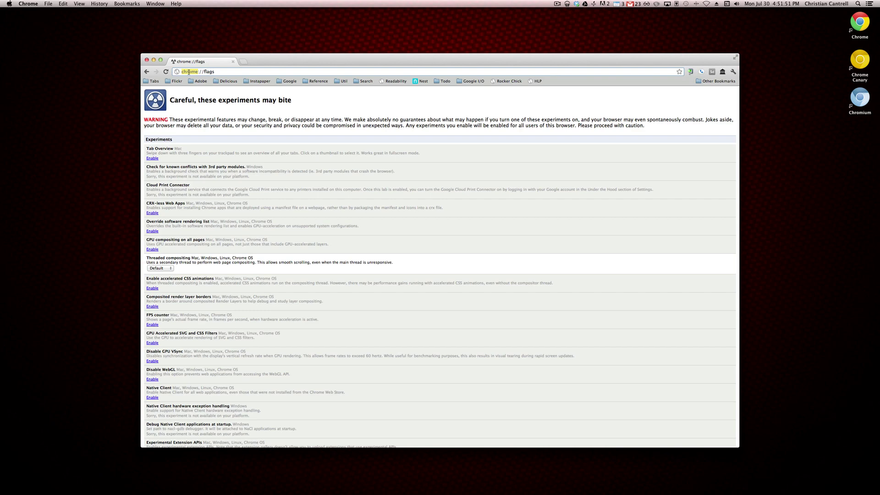
{"action": "triple_click", "coordinate": [189, 72]}
{"action": "left_click", "coordinate": [430, 177]}
- Scroll the flags list again and open a new blank tab beside it
{"action": "scroll", "coordinate": [408, 174], "scroll_direction": "down", "scroll_amount": 10}
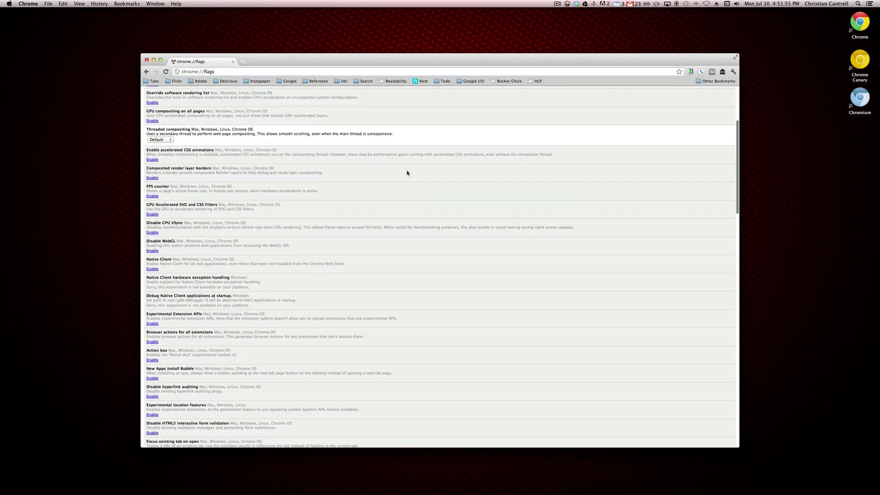
{"action": "scroll", "coordinate": [407, 174], "scroll_direction": "down", "scroll_amount": 5}
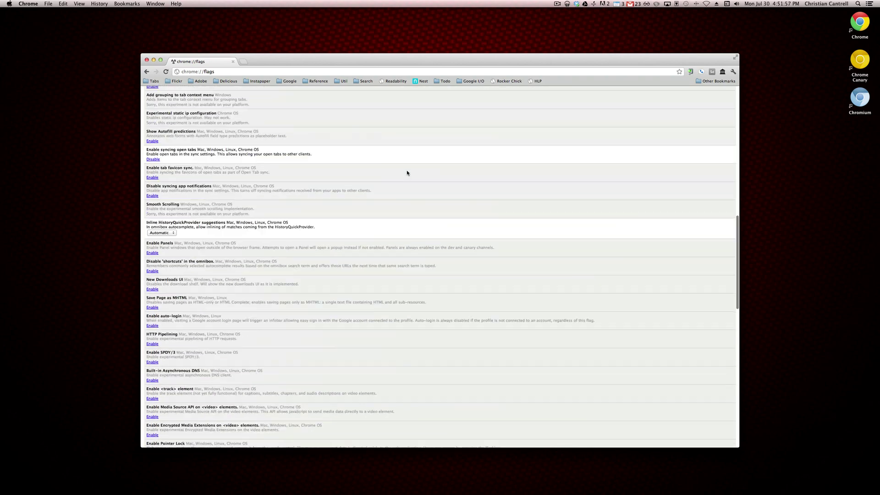
{"action": "scroll", "coordinate": [407, 173], "scroll_direction": "up", "scroll_amount": 10}
{"action": "scroll", "coordinate": [407, 173], "scroll_direction": "up", "scroll_amount": 5}
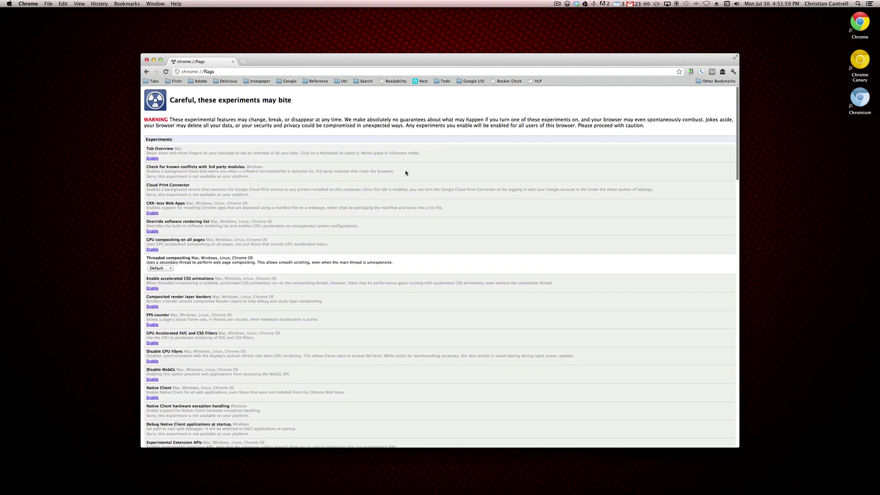
{"action": "key", "text": "super+t"}
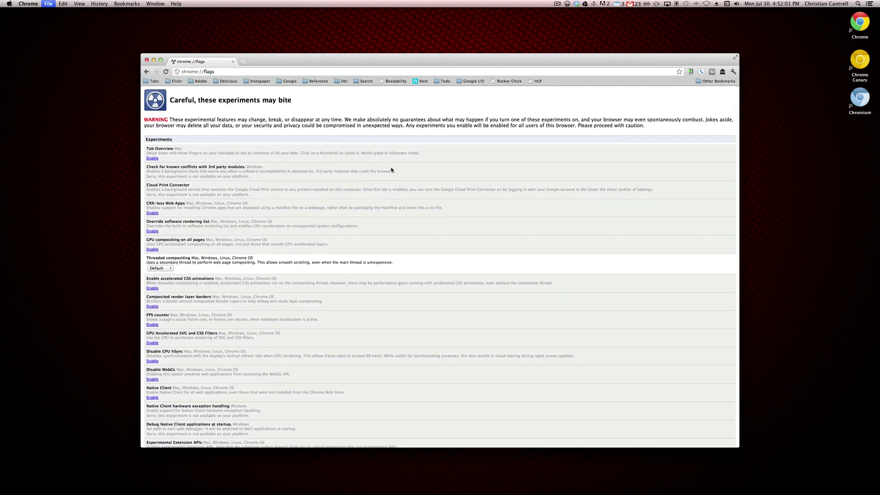
- Load the Rocker Chick demo from its bookmark in the new tab
{"action": "left_click", "coordinate": [511, 82]}
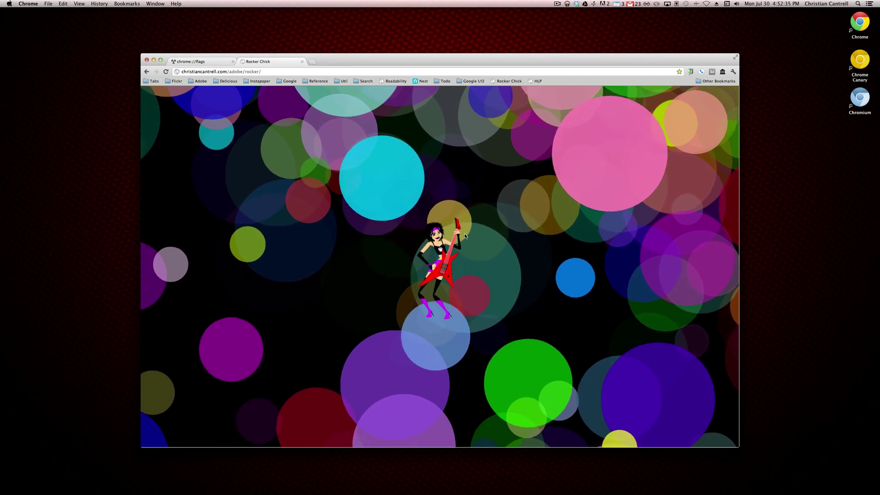
- On chrome://flags, search 'fps' and enable the FPS counter experiment
{"action": "left_click", "coordinate": [195, 63]}
{"action": "key", "text": "super+f"}
{"action": "type", "text": "fps"}
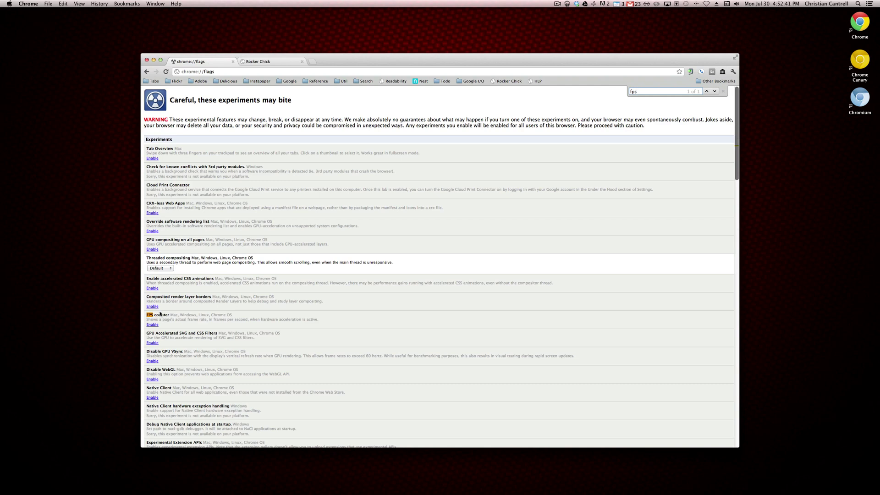
{"action": "left_click", "coordinate": [161, 316]}
{"action": "left_click", "coordinate": [153, 324]}
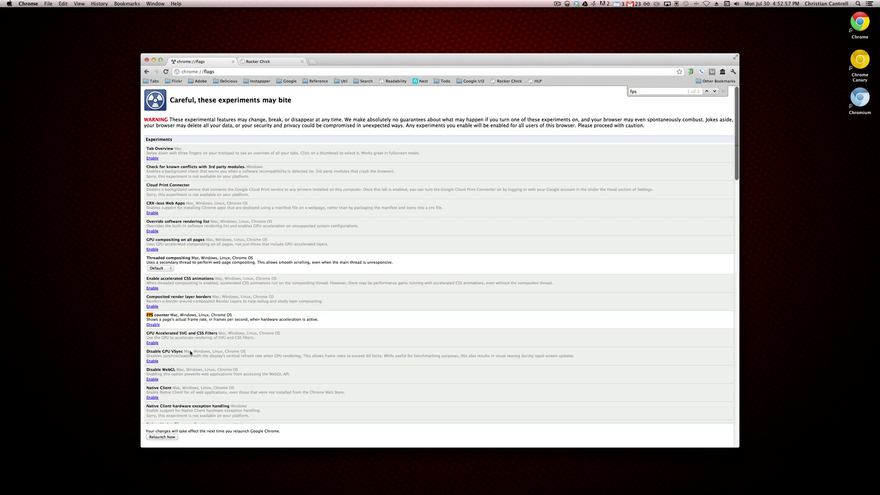
- Relaunch Chrome and view the Rocker Chick demo with its FPS counter showing
{"action": "left_click", "coordinate": [158, 438]}
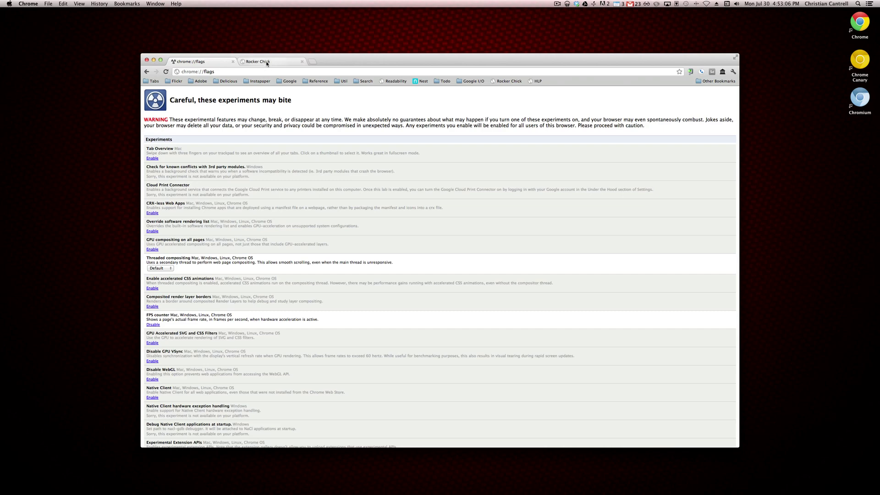
{"action": "left_click", "coordinate": [266, 61]}
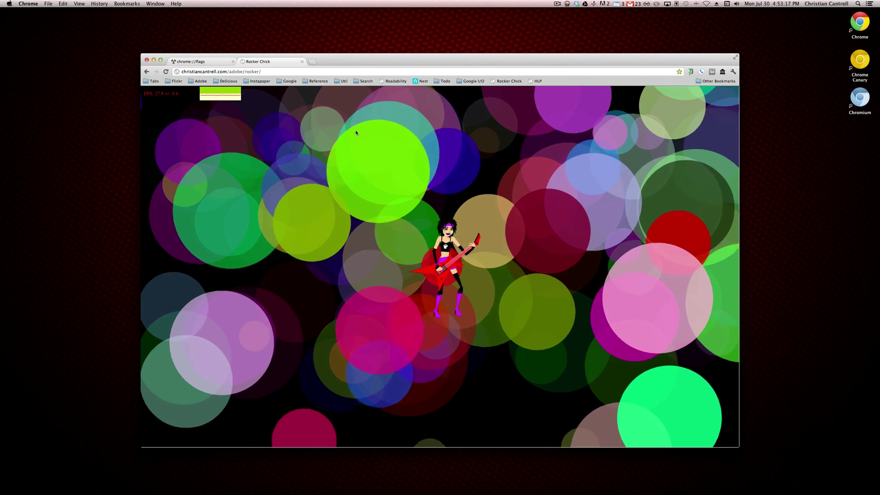
- Open the Human Legacy Project page, then find 'css re' in flags and enable CSS Regions
{"action": "left_click", "coordinate": [536, 82]}
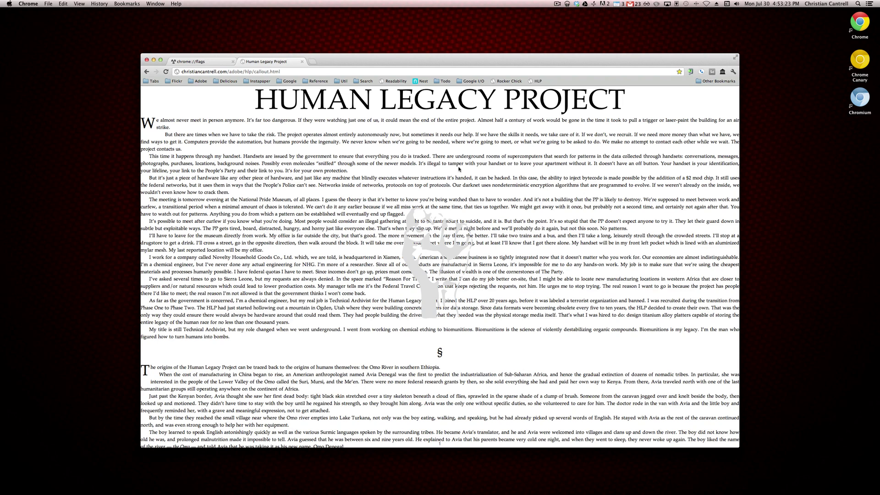
{"action": "left_click", "coordinate": [202, 62]}
{"action": "key", "text": "super+f"}
{"action": "type", "text": "css "}
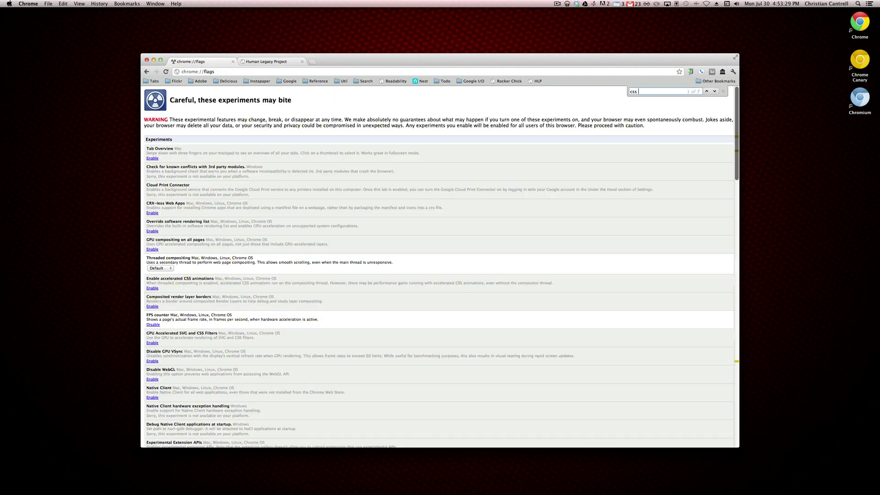
{"action": "type", "text": "reg"}
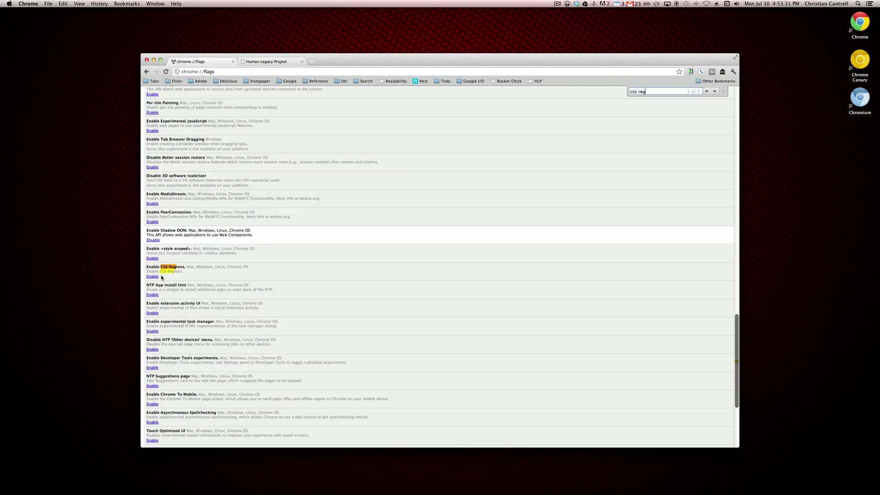
{"action": "left_click", "coordinate": [161, 277]}
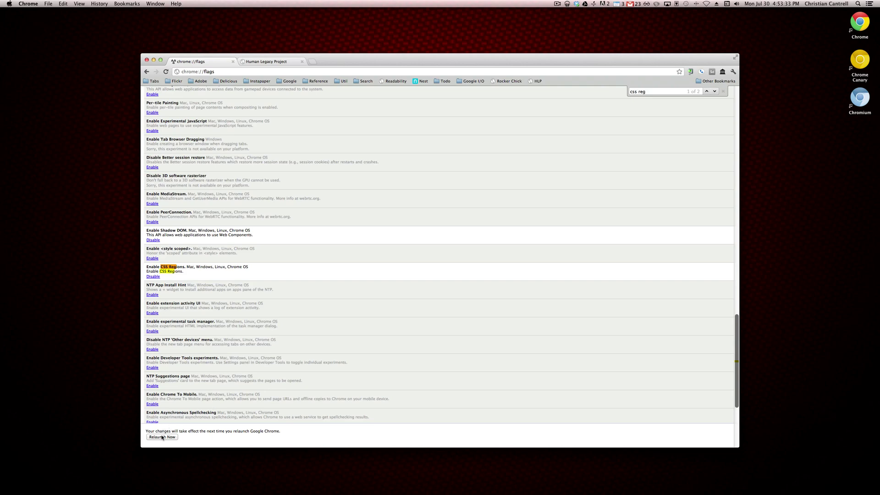
- Relaunch Chrome and view the Human Legacy Project page in its multi-column layout
{"action": "left_click", "coordinate": [162, 437]}
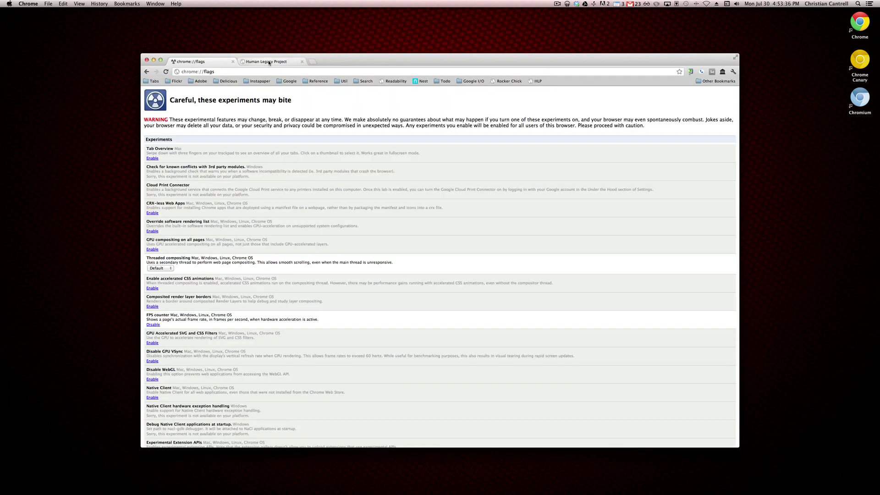
{"action": "left_click", "coordinate": [266, 61]}
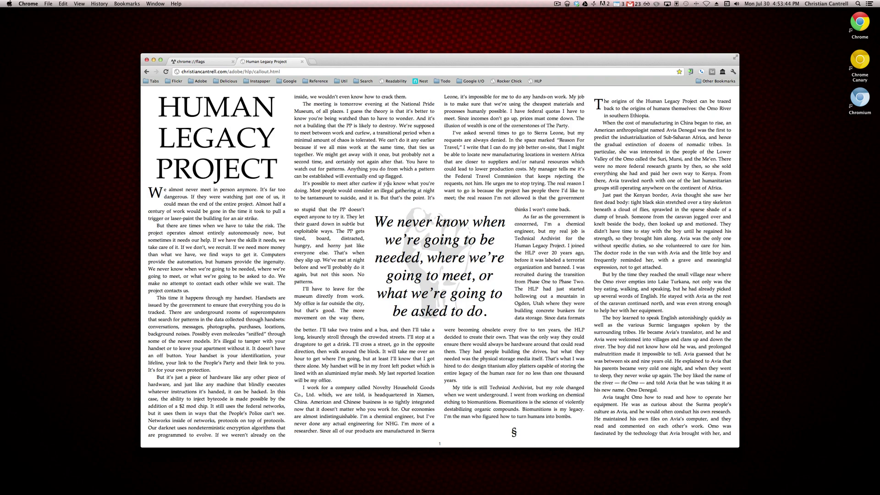
- Load chrome://about in a new tab to list all Chrome URLs
{"action": "key", "text": "super+t"}
{"action": "type", "text": "chrome"}
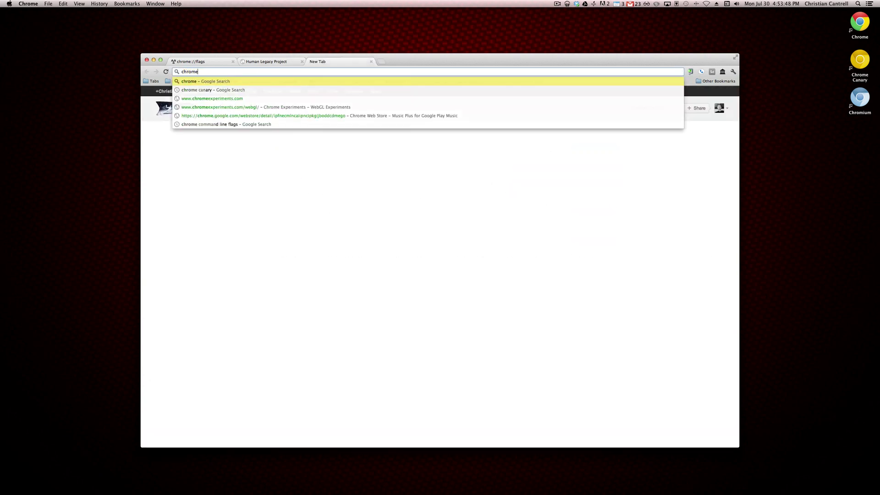
{"action": "type", "text": ":/"}
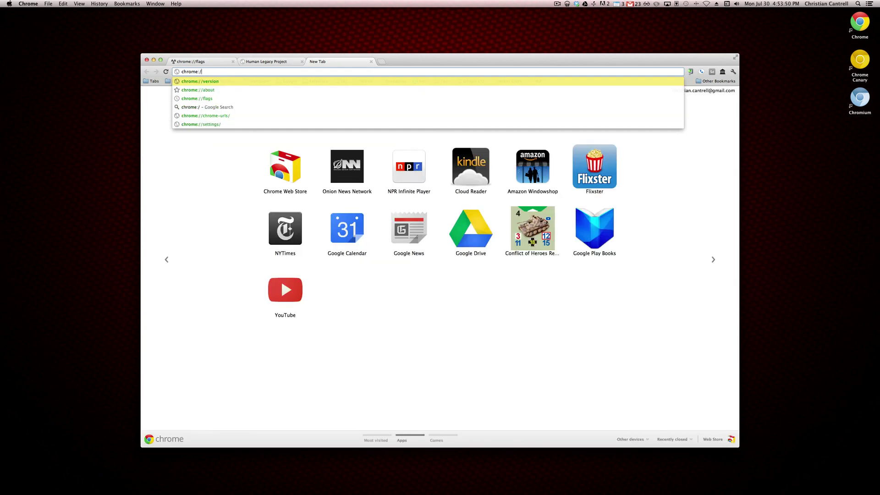
{"action": "type", "text": "/about"}
{"action": "key", "text": "Return"}
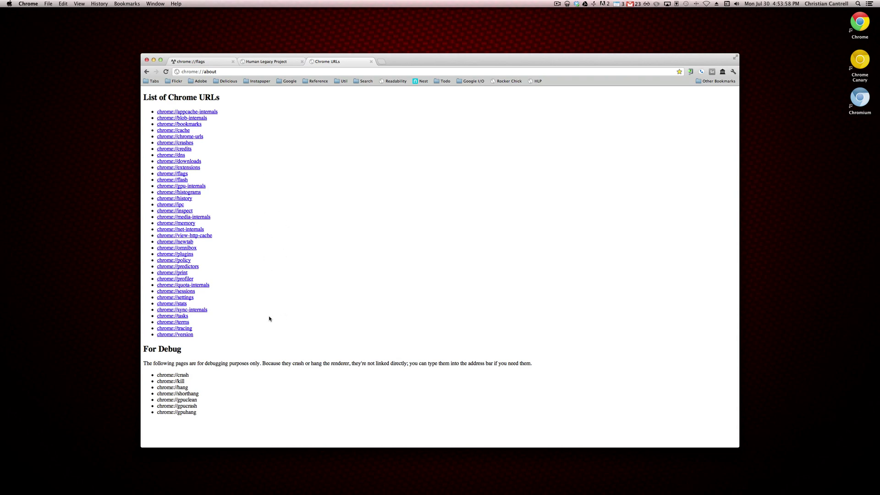
- View the chrome://version page in its own tab, then close it
{"action": "left_click", "coordinate": [186, 337], "text": "super"}
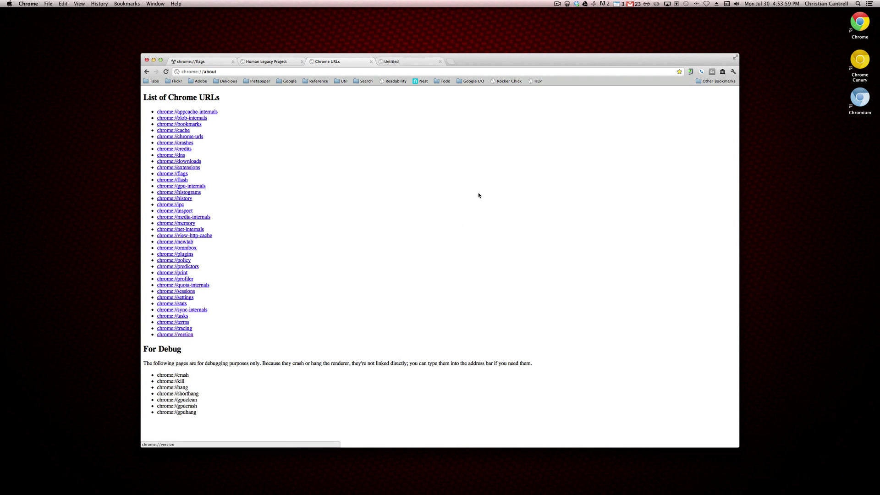
{"action": "left_click", "coordinate": [413, 62]}
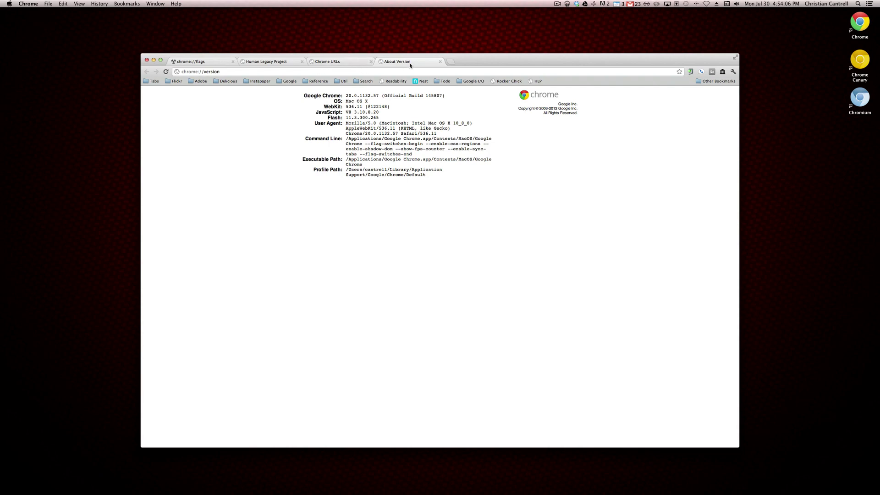
{"action": "key", "text": "super+w"}
{"action": "key", "text": "super+l"}
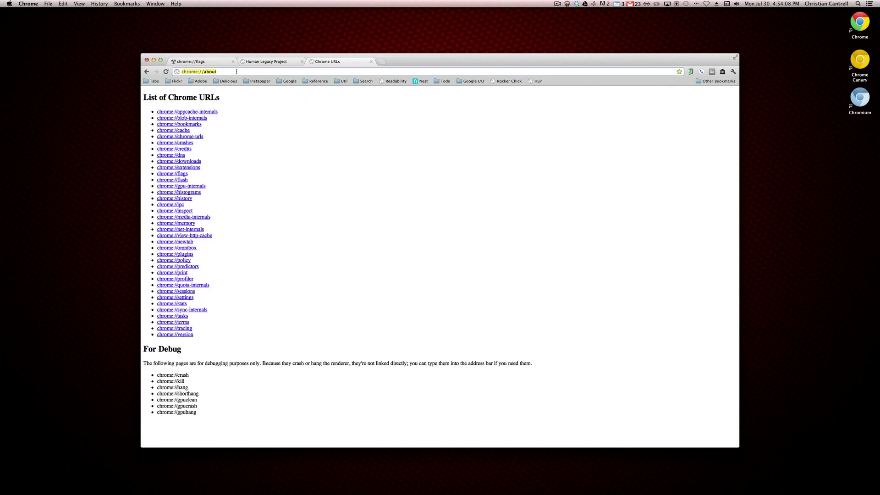
{"action": "left_click", "coordinate": [296, 246]}
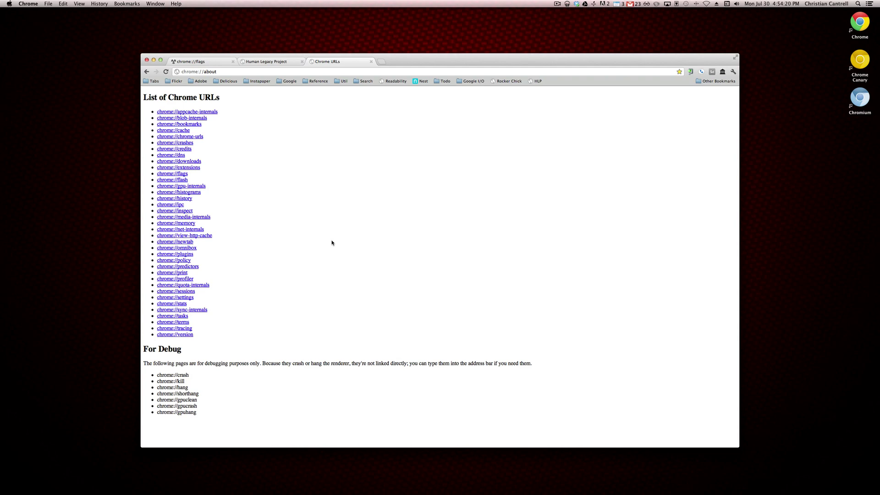
{"action": "double_click", "coordinate": [860, 59]}
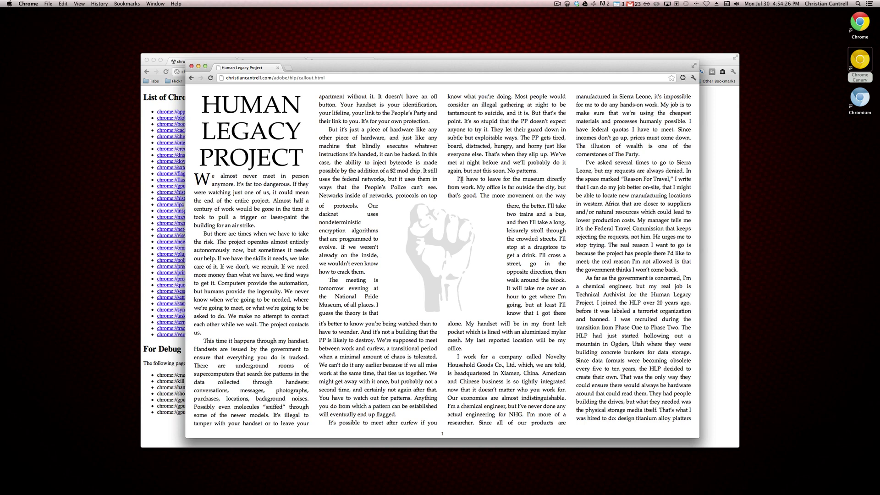
{"action": "left_click_drag", "start_coordinate": [372, 68], "coordinate": [370, 69]}
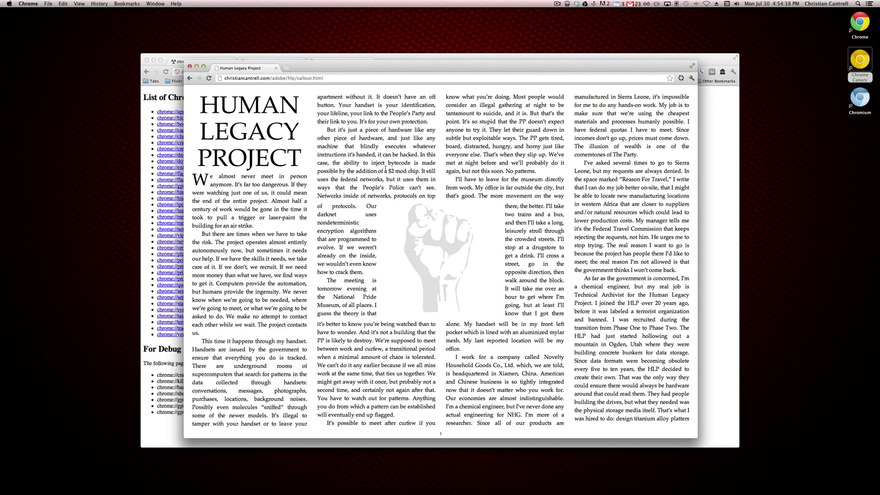
{"action": "key", "text": "super+w"}
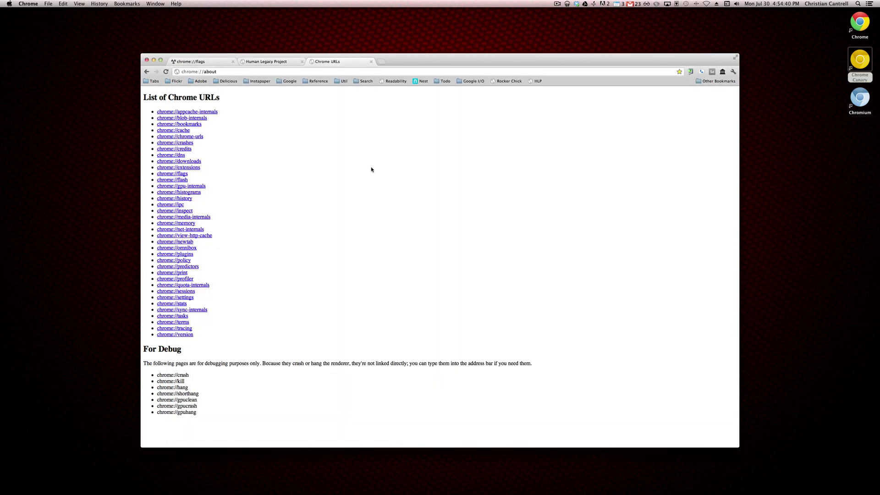
- Place the Terminal window beside Chrome showing the chrome://flags experiments page
{"action": "key", "text": "super+Tab"}
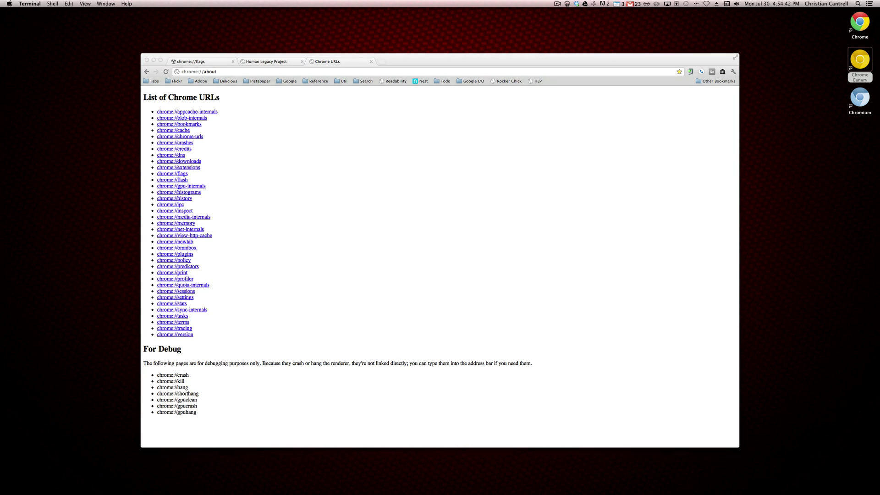
{"action": "left_click_drag", "start_coordinate": [0, 313], "coordinate": [326, 312]}
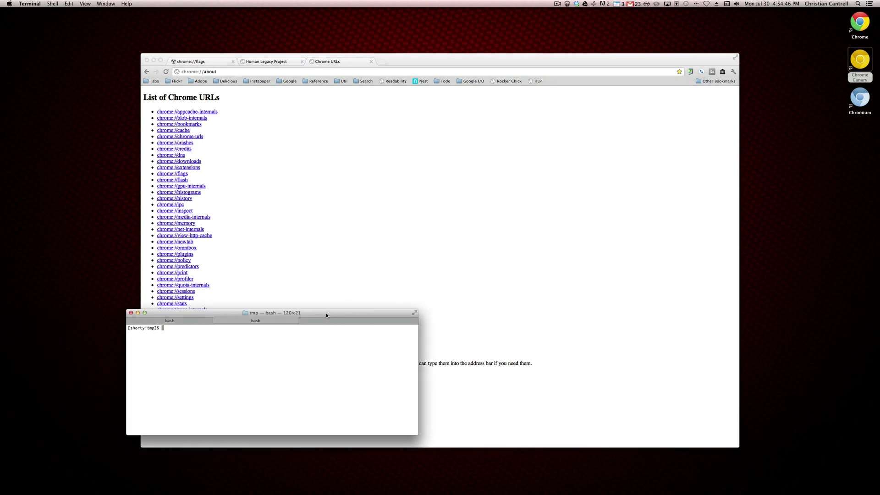
{"action": "left_click_drag", "start_coordinate": [326, 313], "coordinate": [635, 311]}
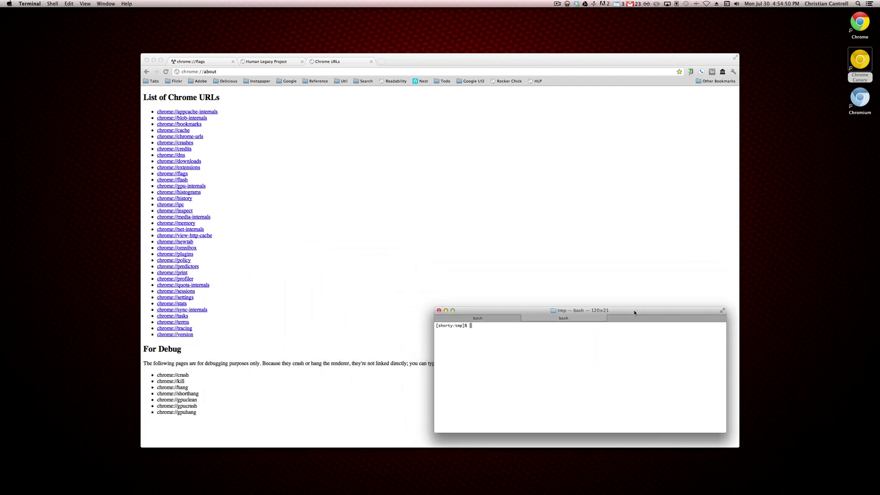
{"action": "left_click", "coordinate": [417, 210]}
{"action": "key", "text": "super+1"}
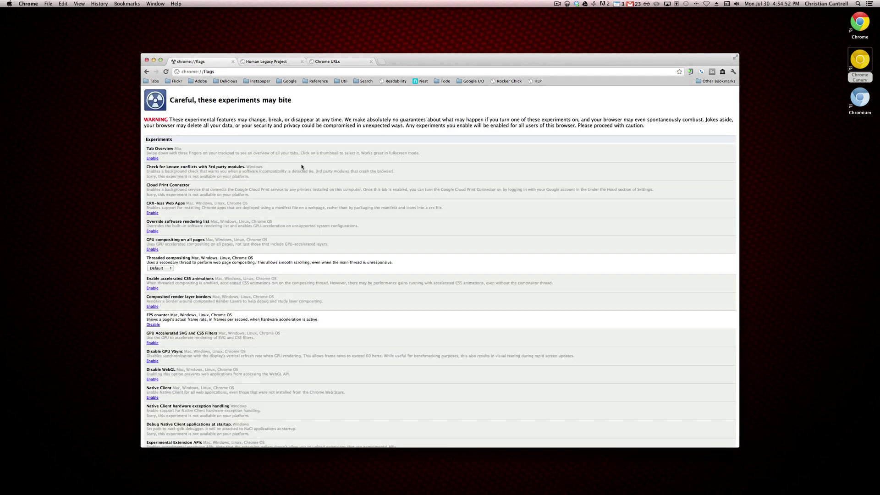
- Paste the Chromium launch command with --visit-urls into the Applications shell
{"action": "key", "text": "super+Tab"}
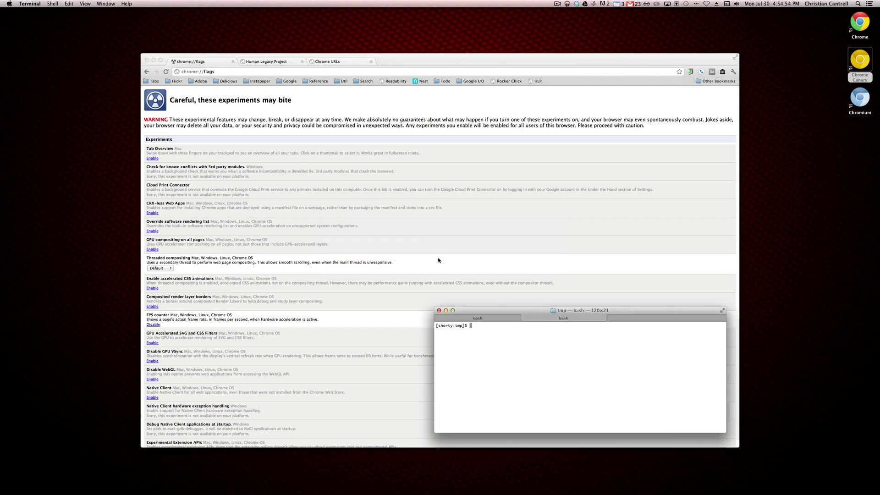
{"action": "left_click", "coordinate": [500, 317]}
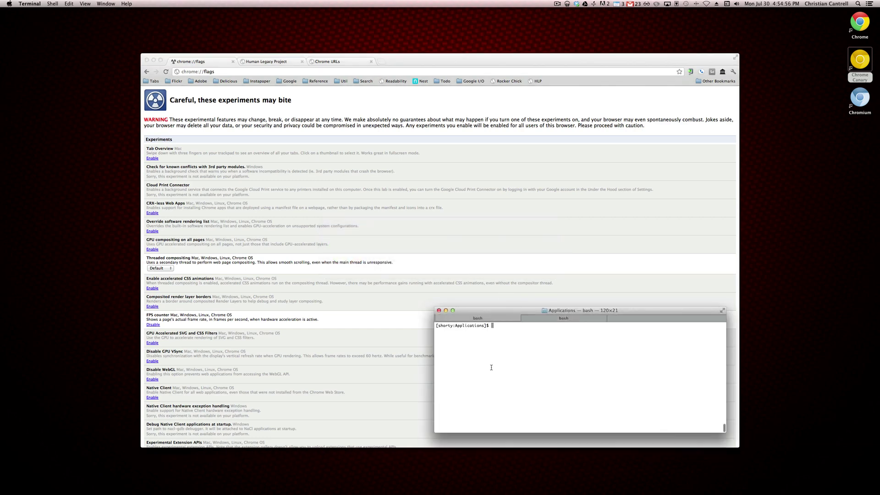
{"action": "left_click", "coordinate": [851, 107]}
{"action": "left_click", "coordinate": [552, 376]}
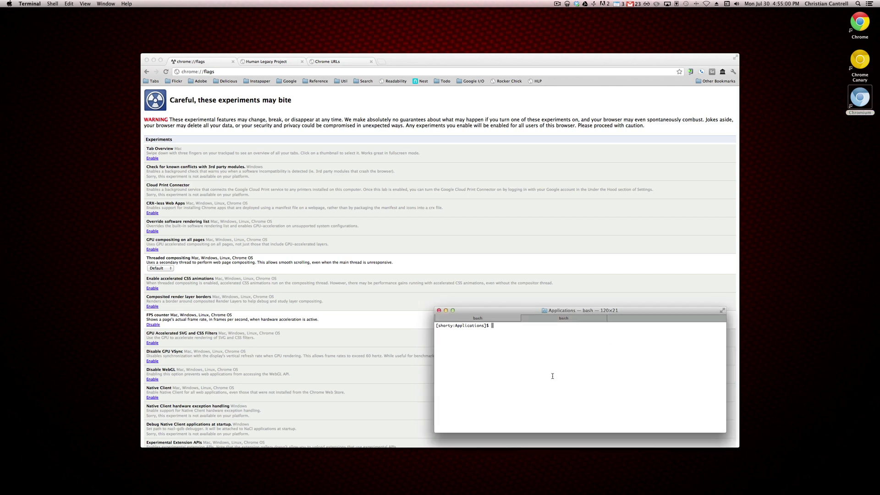
{"action": "type", "text": "/Applications/Chromium.app/Contents/MacOS/Chromium --visit-urls=/Users/cantrell/tmp/urls.txt"}
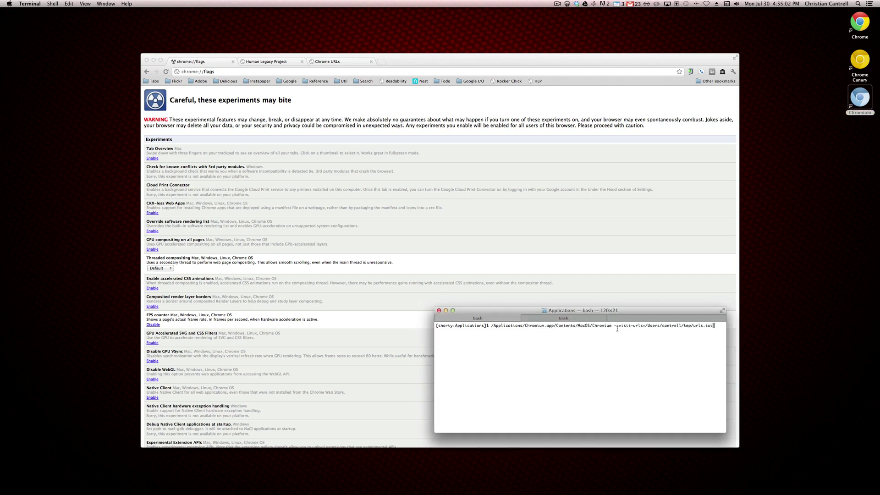
{"action": "left_click_drag", "start_coordinate": [614, 325], "coordinate": [712, 325]}
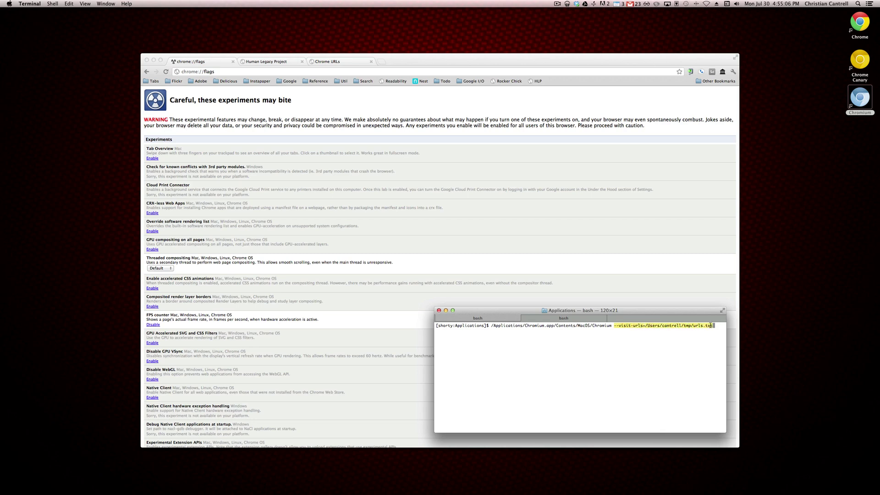
{"action": "left_click", "coordinate": [701, 327]}
{"action": "key", "text": "super+shift+bracketleft"}
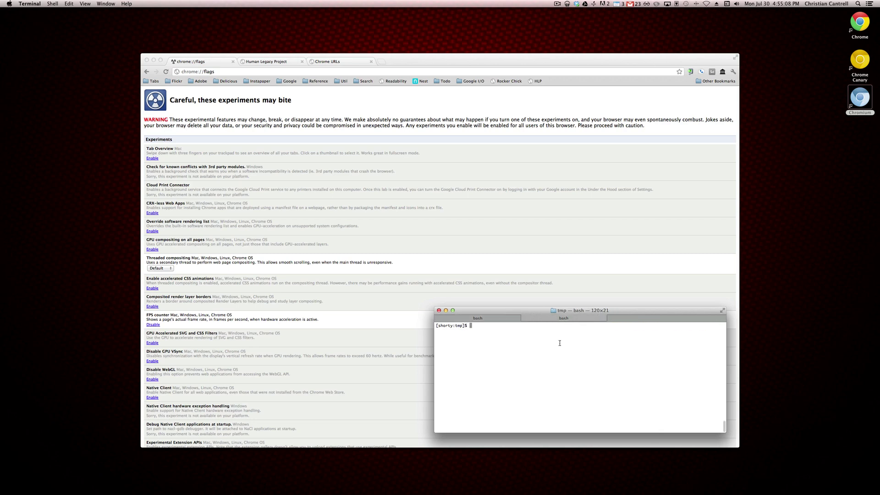
- Open urls.txt in vim to show its five site URLs
{"action": "type", "text": "vim urls.txt"}
{"action": "key", "text": "Return"}
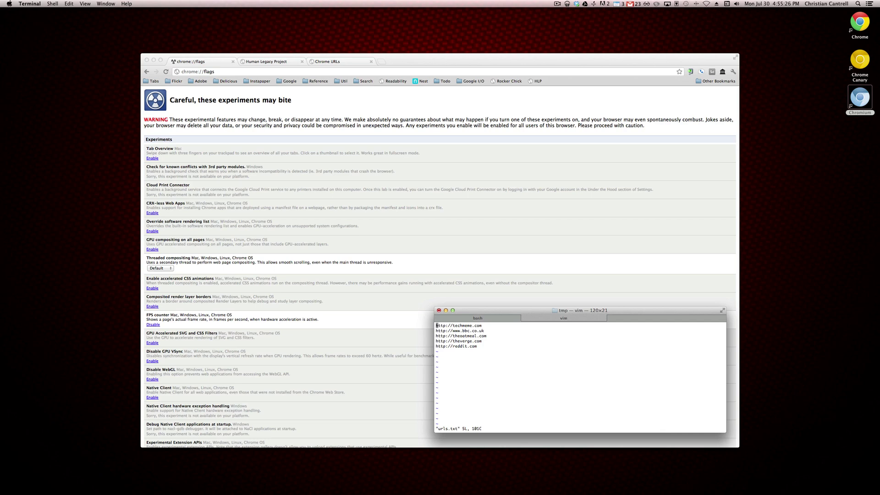
- Launch Chromium with --visit-urls pointing at tmp/urls.txt from the Applications shell
{"action": "key", "text": "super+shift+bracketleft"}
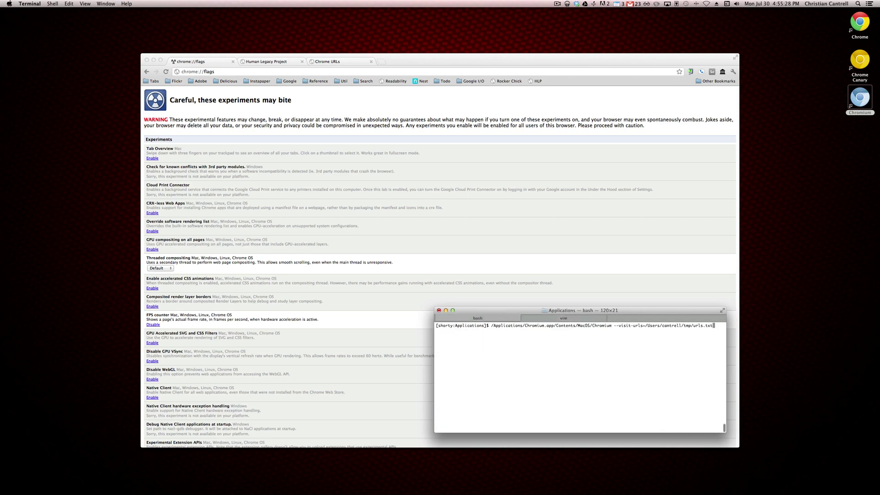
{"action": "key", "text": "Return"}
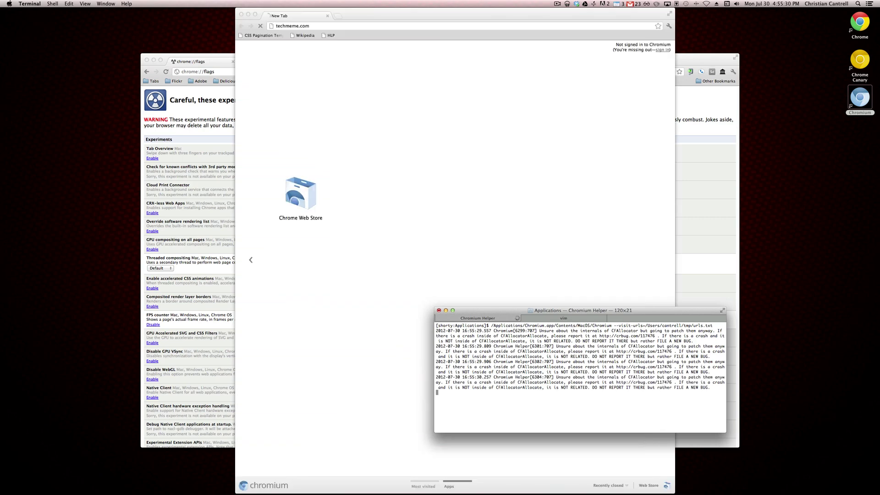